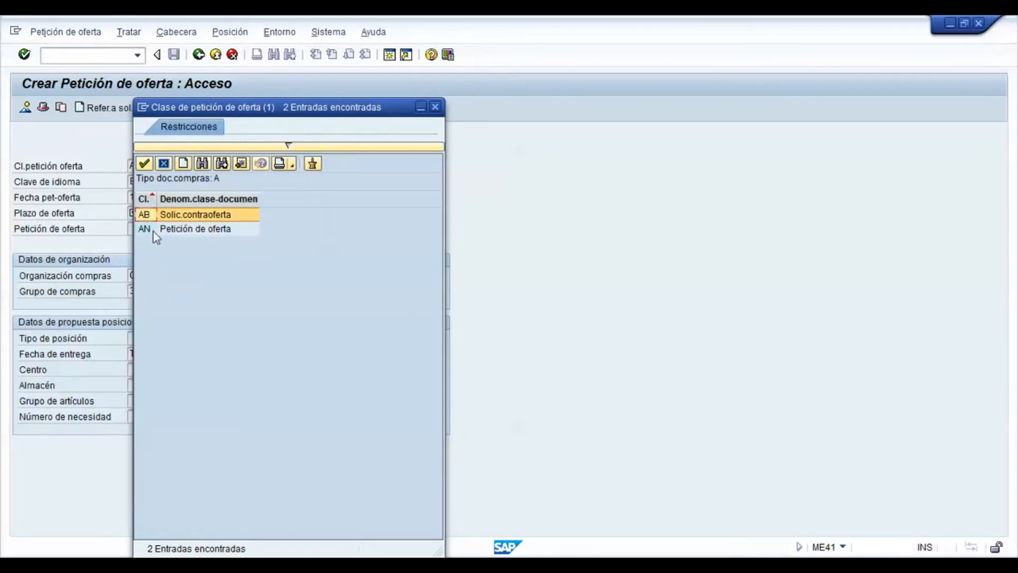
# Step: Start a request for quotation of type AN with quotation deadline 31.10.2013 and accept company code CSOM
pyautogui.doubleClick(156, 232)
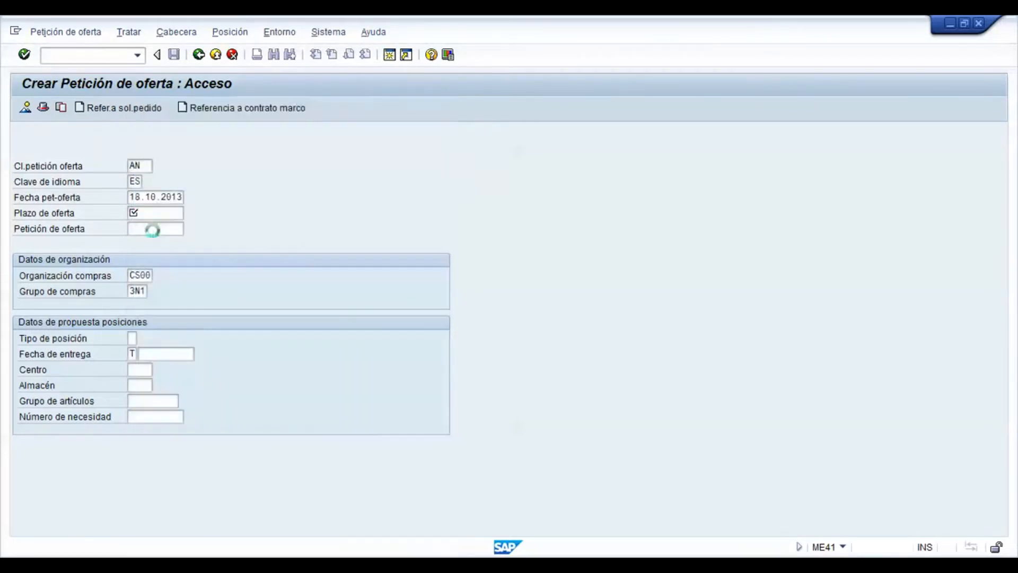
pyautogui.click(144, 214)
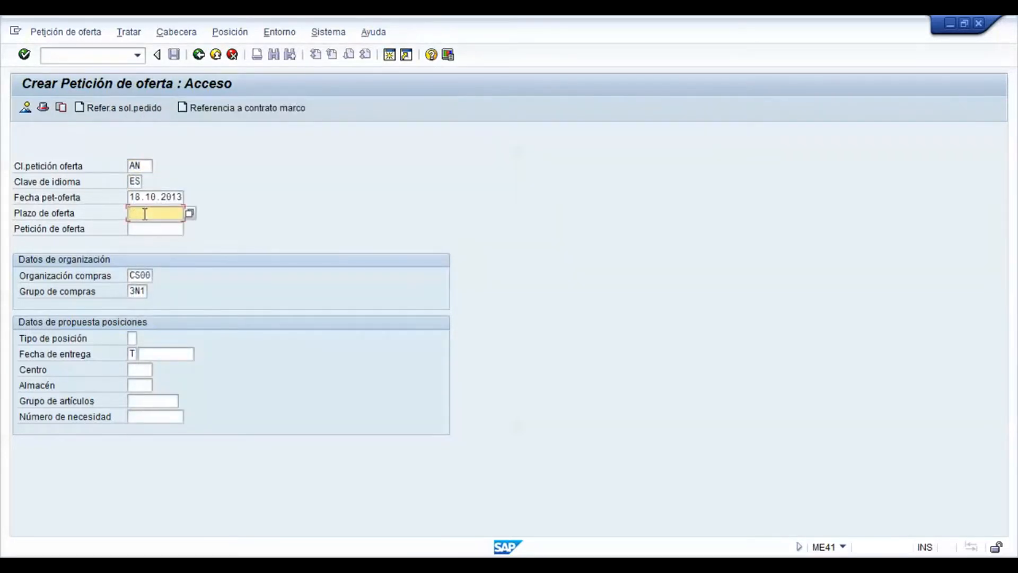
pyautogui.click(189, 213)
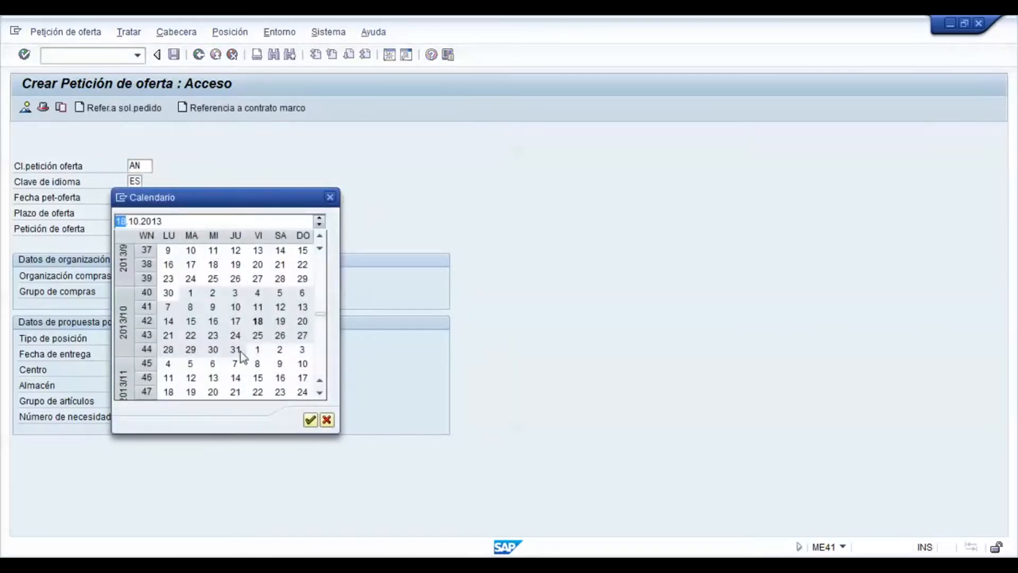
pyautogui.doubleClick(236, 349)
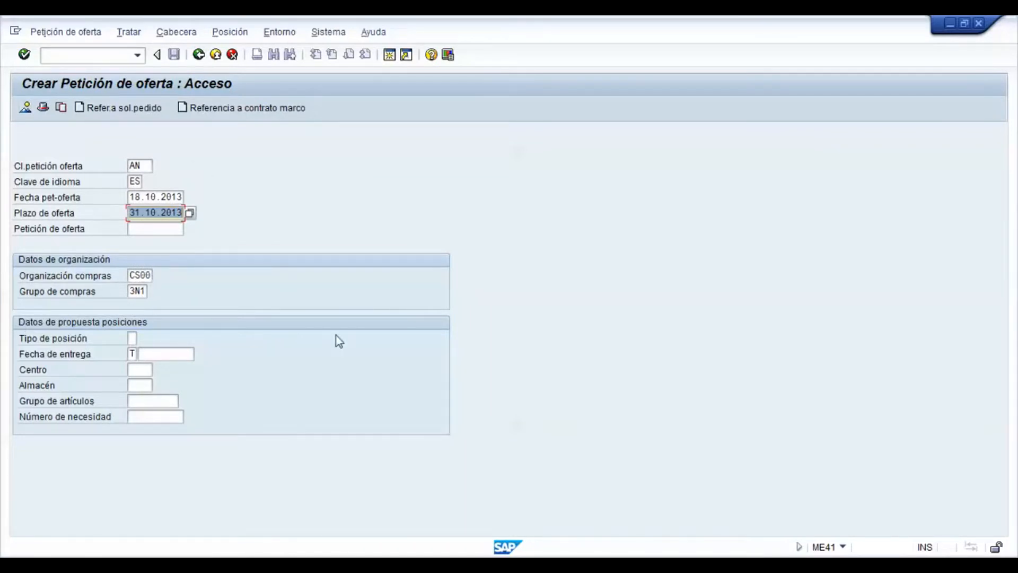
pyautogui.press('Return')
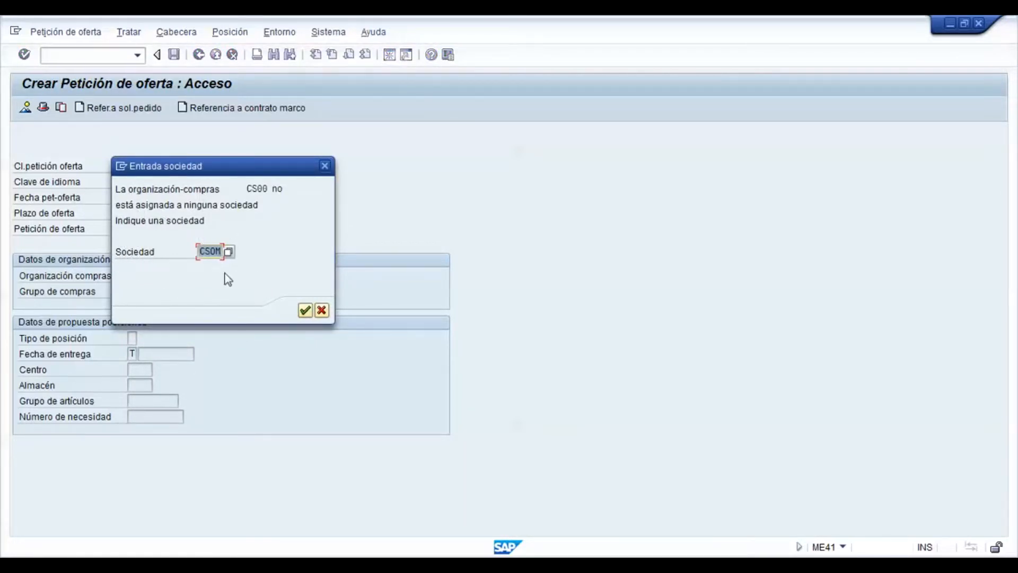
pyautogui.click(304, 311)
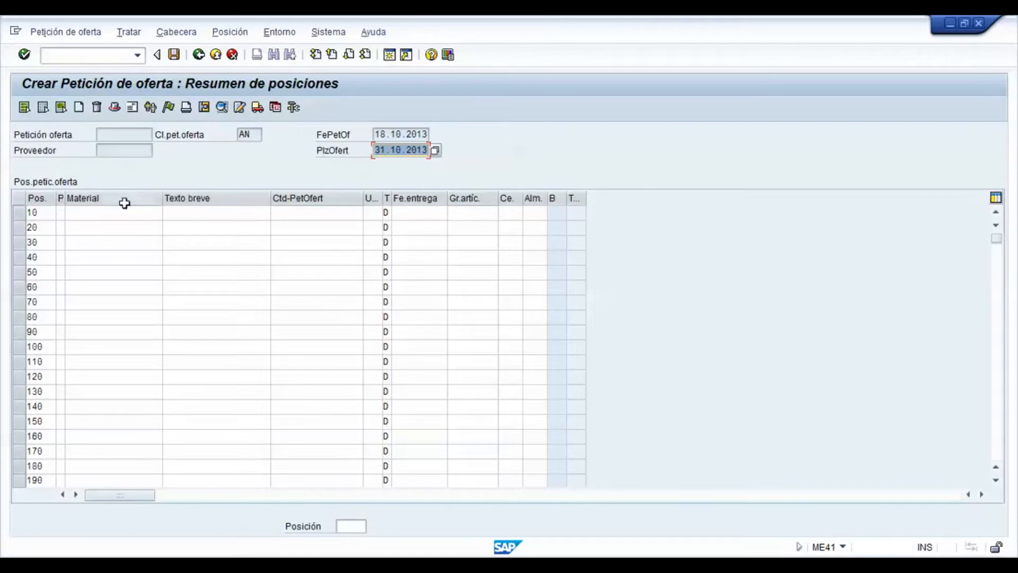
# Step: Find all materials with the wildcard * and enter material 310100001 for item 10
pyautogui.click(137, 215)
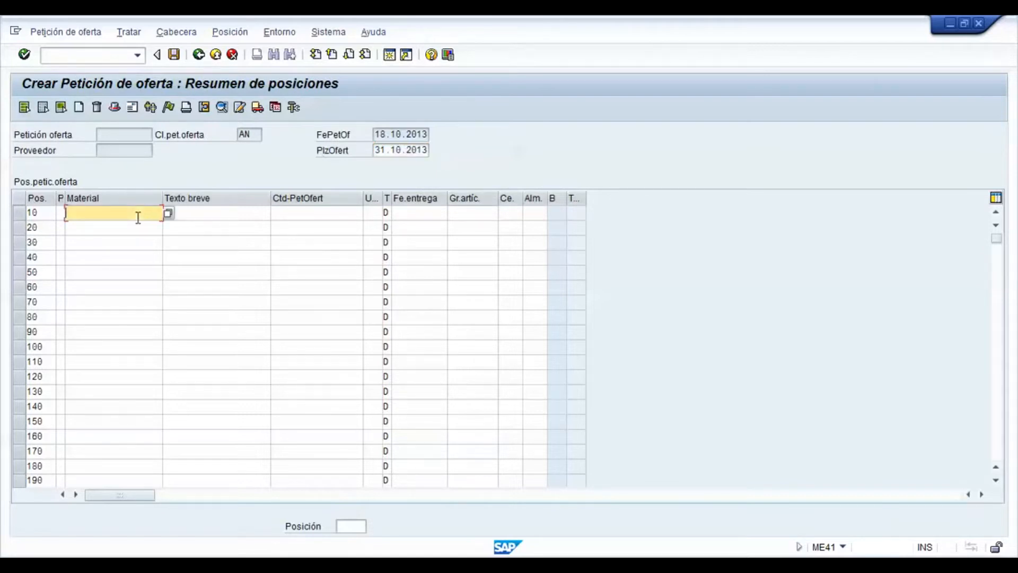
pyautogui.click(168, 214)
pyautogui.write('*')
pyautogui.press('Return')
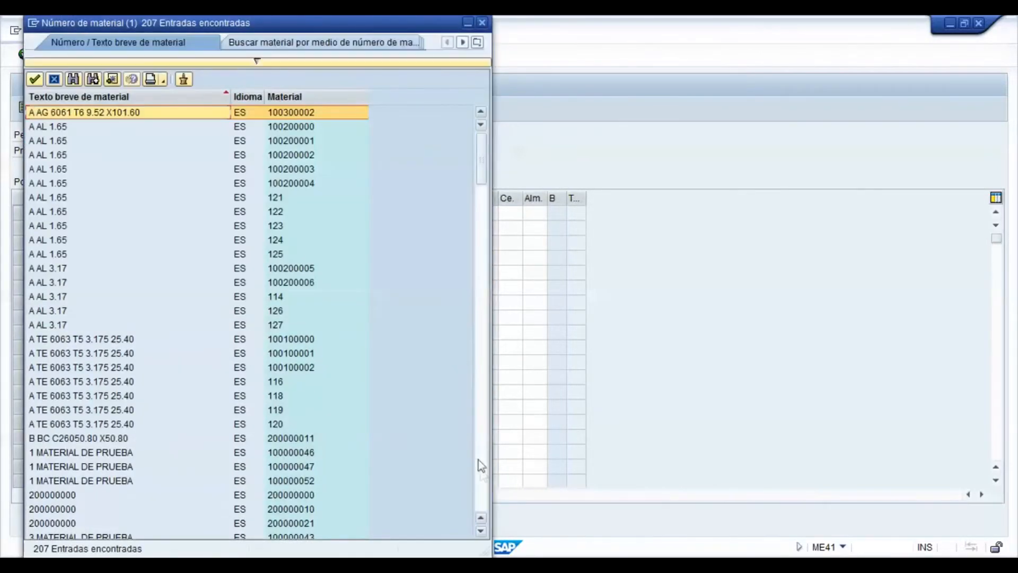
pyautogui.click(482, 473)
pyautogui.click(482, 473)
pyautogui.doubleClick(295, 226)
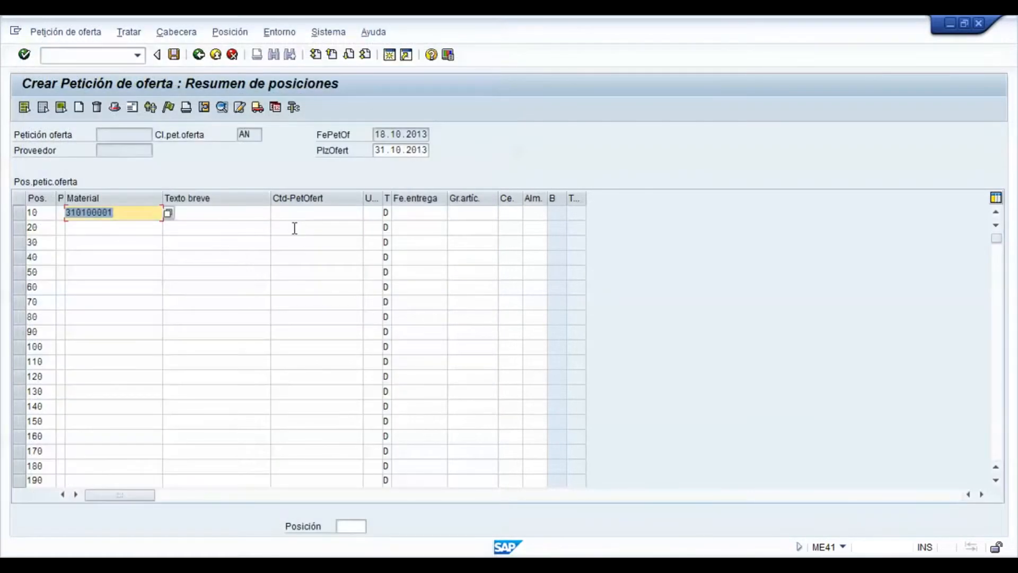
pyautogui.press('Return')
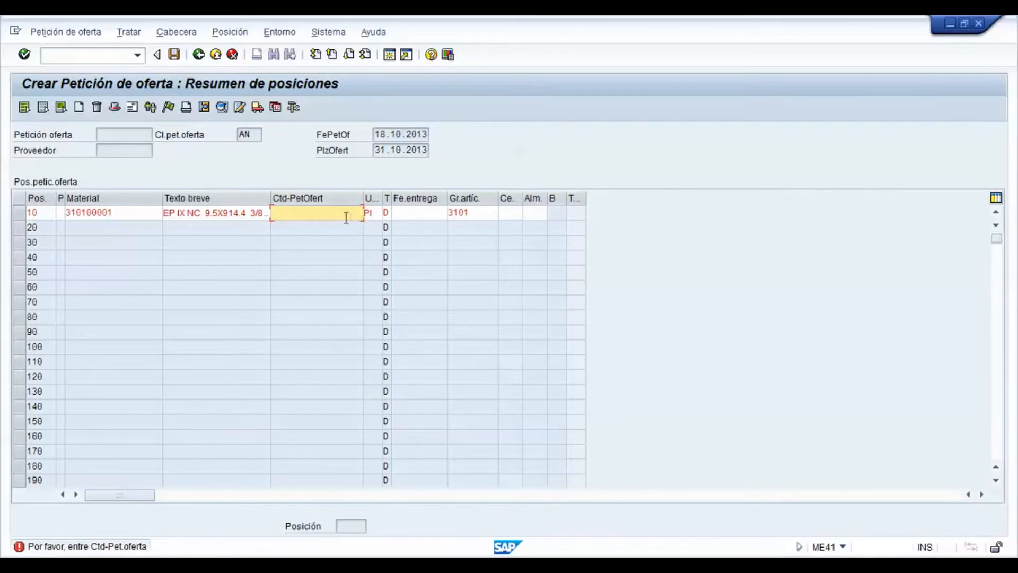
# Step: Set item 10's requested quantity to 10000 and its delivery date to 15.11.2013
pyautogui.write('10000')
pyautogui.click(433, 217)
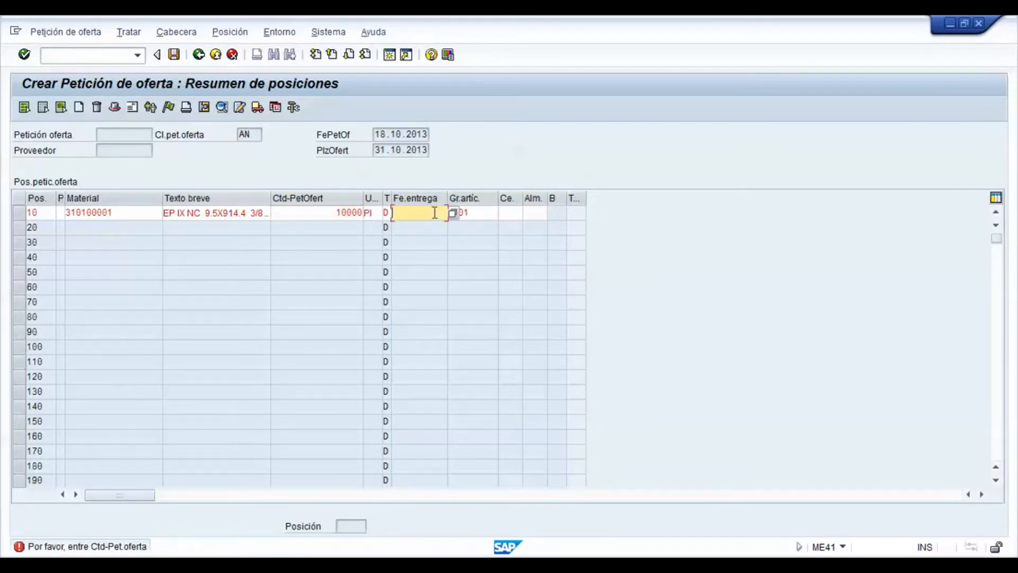
pyautogui.click(452, 215)
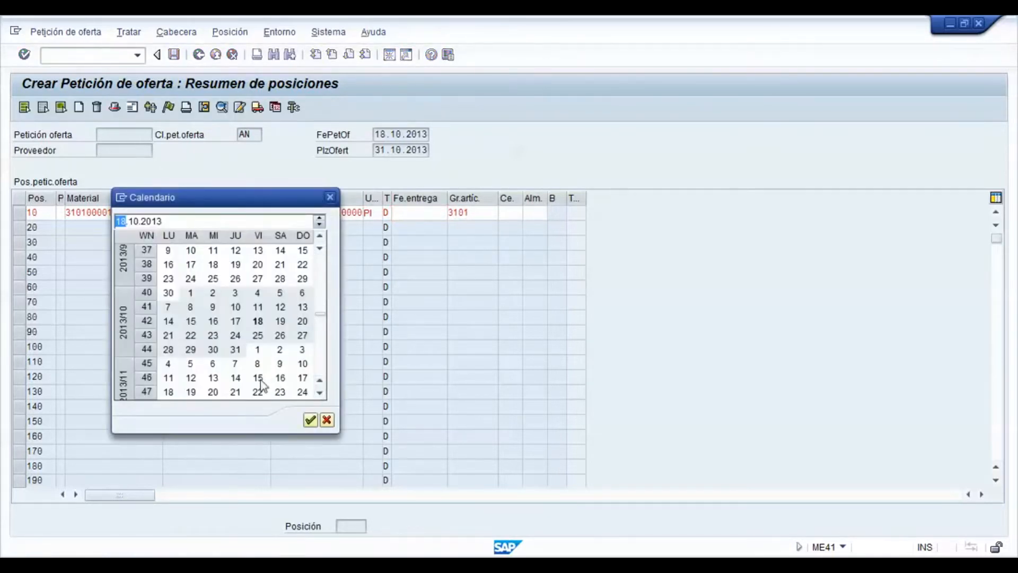
pyautogui.doubleClick(258, 378)
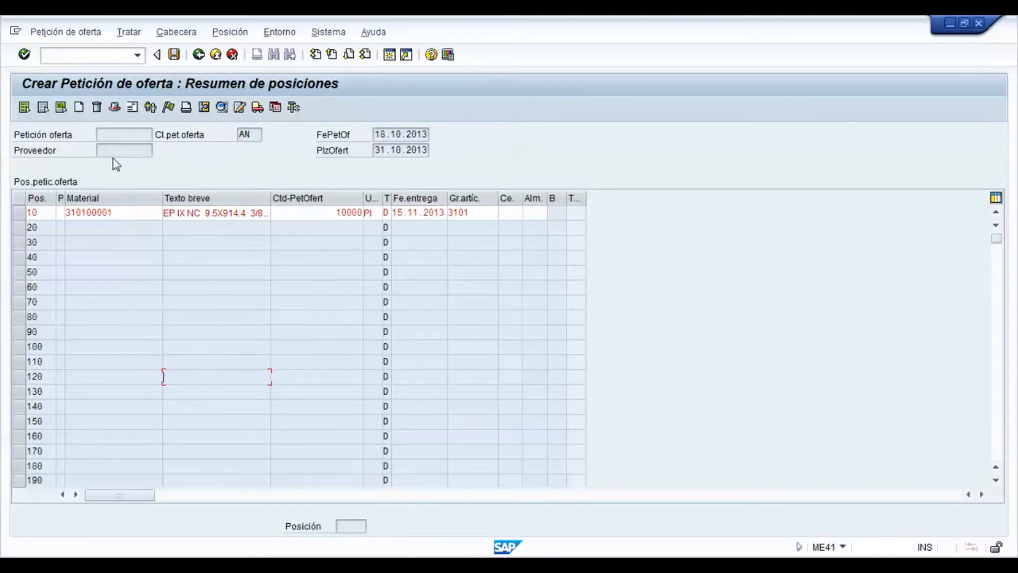
# Step: Assign Indux SA de CV as the vendor, searching all vendors with the wildcard * and no hit limit
pyautogui.click(131, 107)
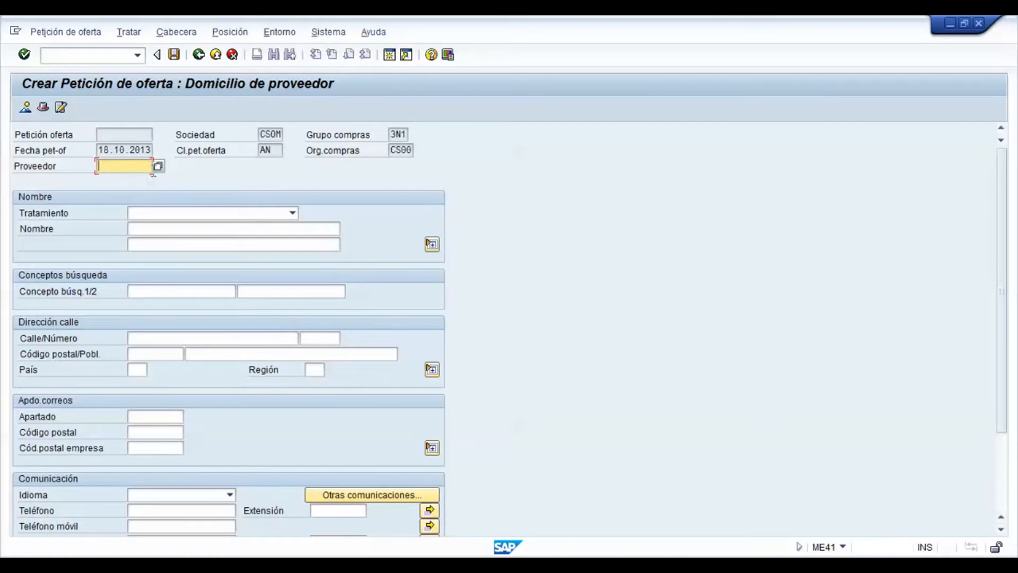
pyautogui.click(157, 168)
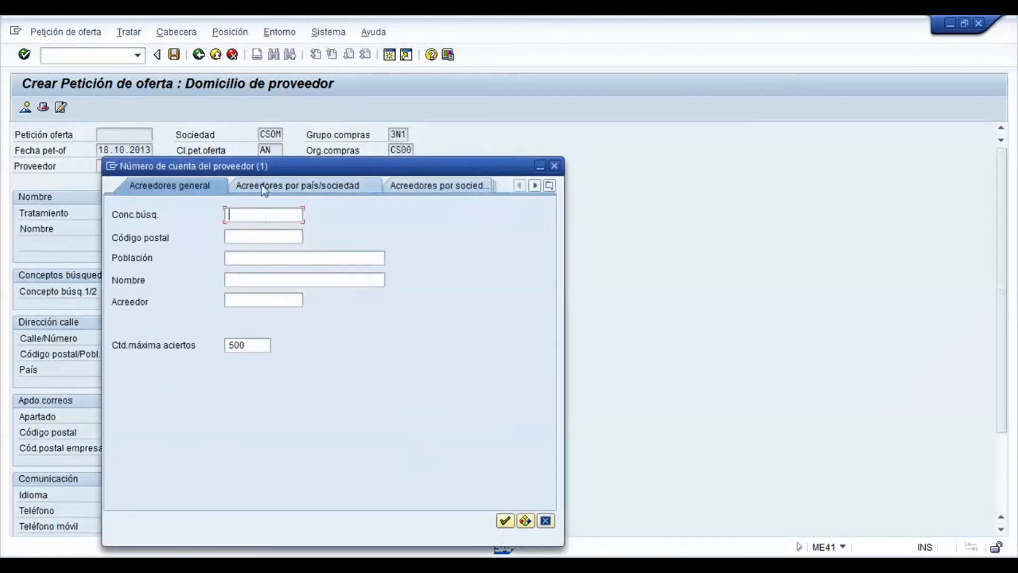
pyautogui.moveTo(270, 167); pyautogui.dragTo(371, 88)
pyautogui.write('*')
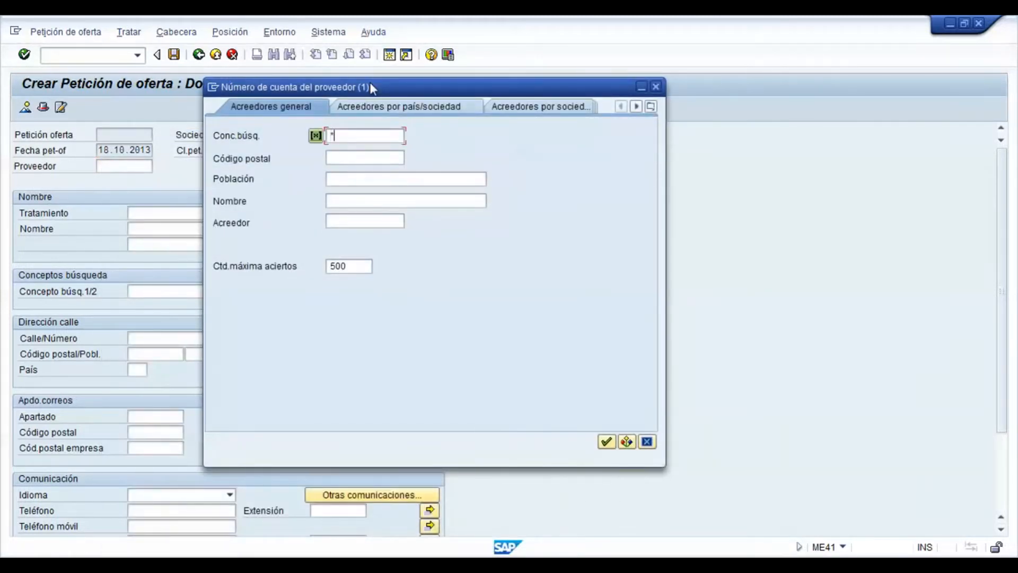
pyautogui.moveTo(365, 267); pyautogui.dragTo(249, 275)
pyautogui.press('Delete')
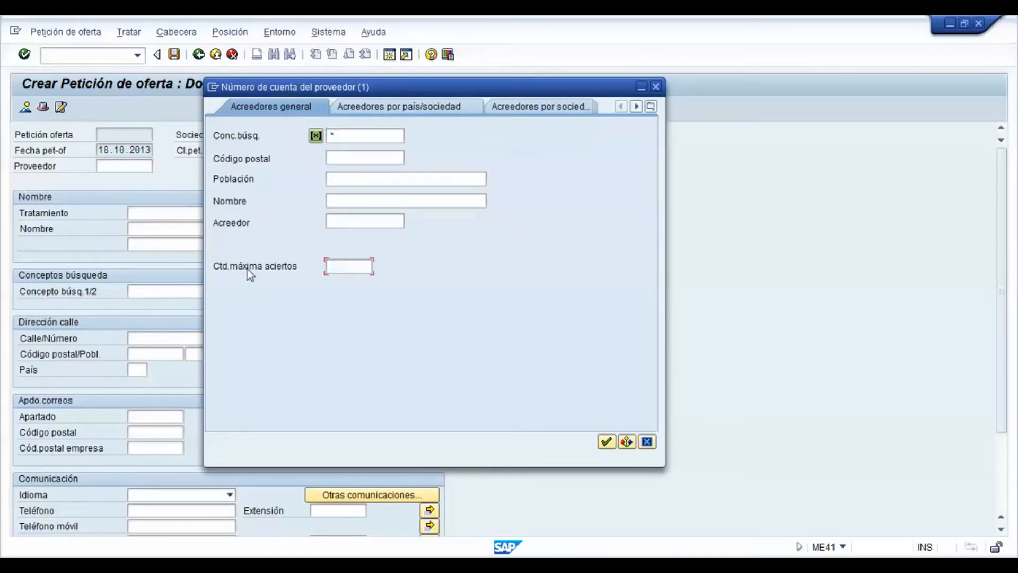
pyautogui.click(606, 442)
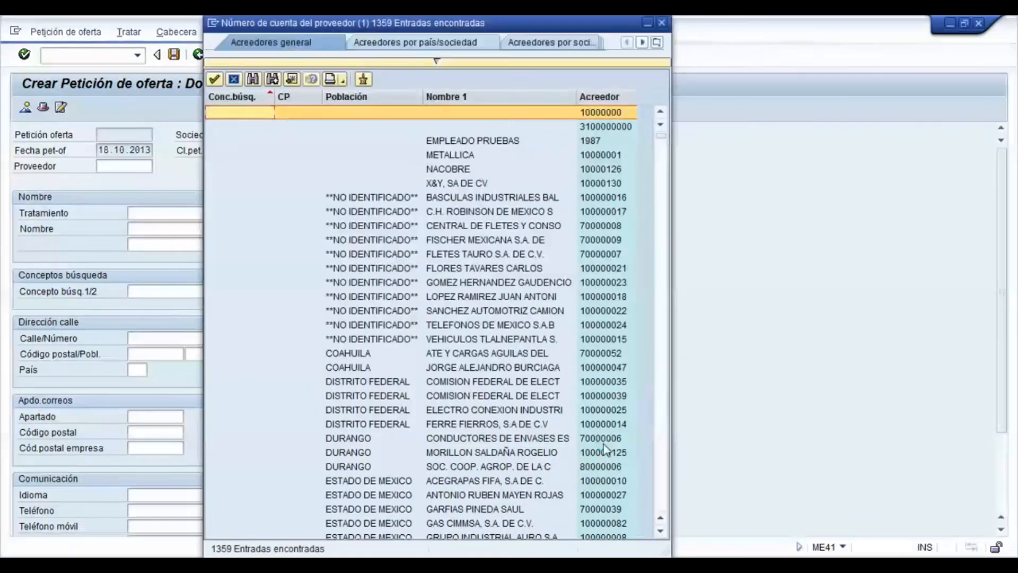
pyautogui.moveTo(662, 139); pyautogui.dragTo(666, 512)
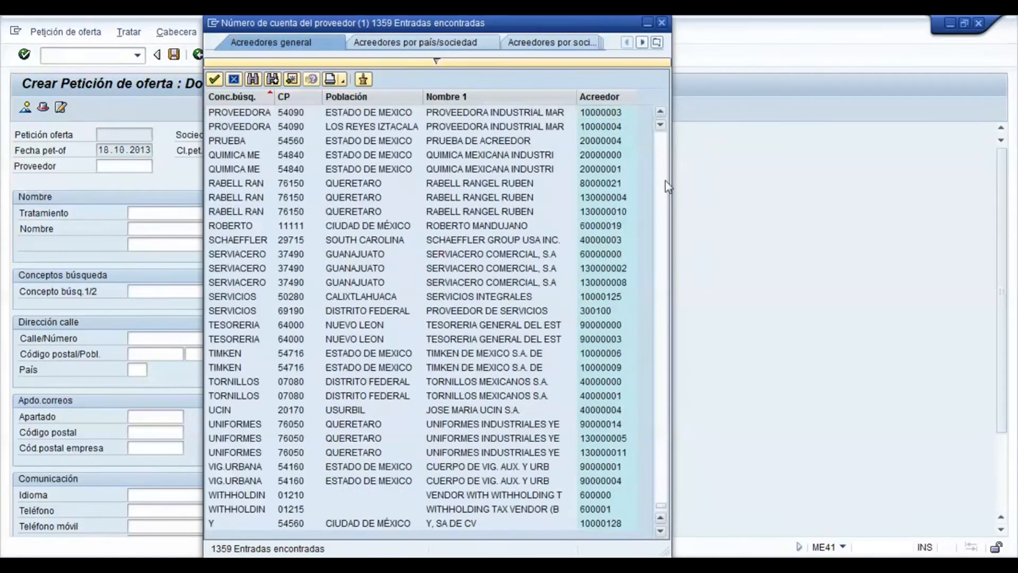
pyautogui.click(666, 181)
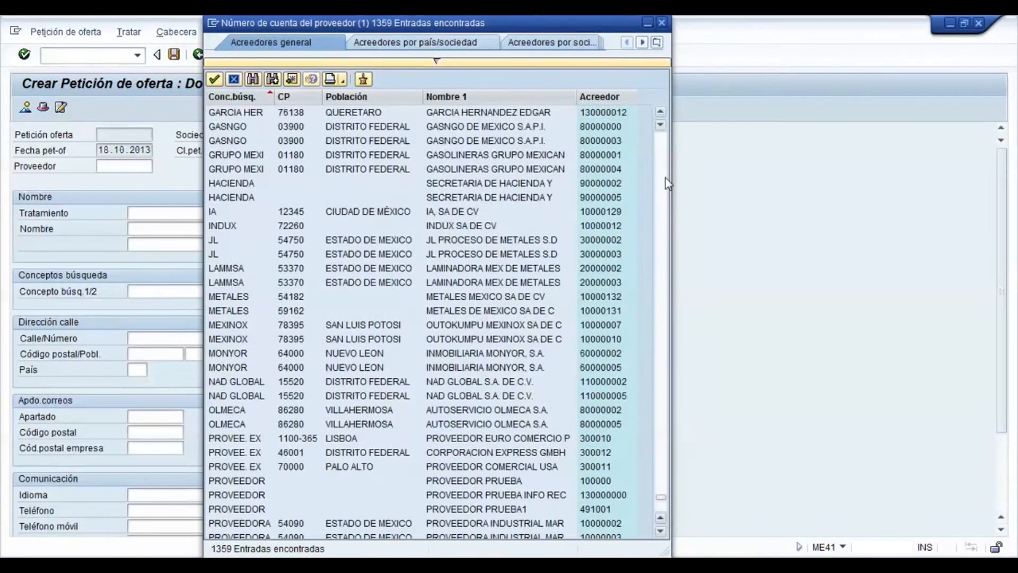
pyautogui.doubleClick(468, 229)
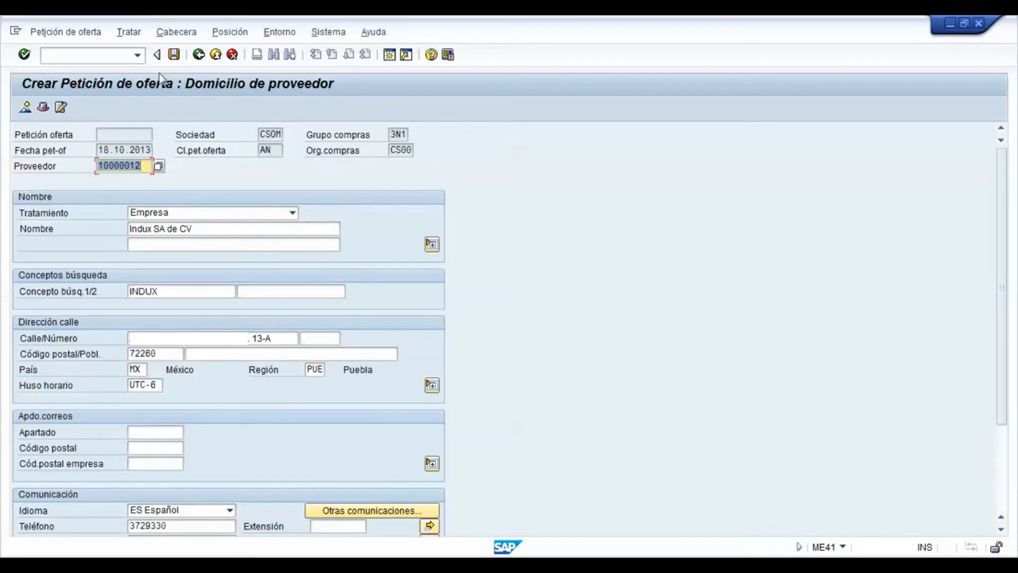
# Step: Return to the item overview, save the request for quotation and exit to SAP Easy Access
pyautogui.click(25, 108)
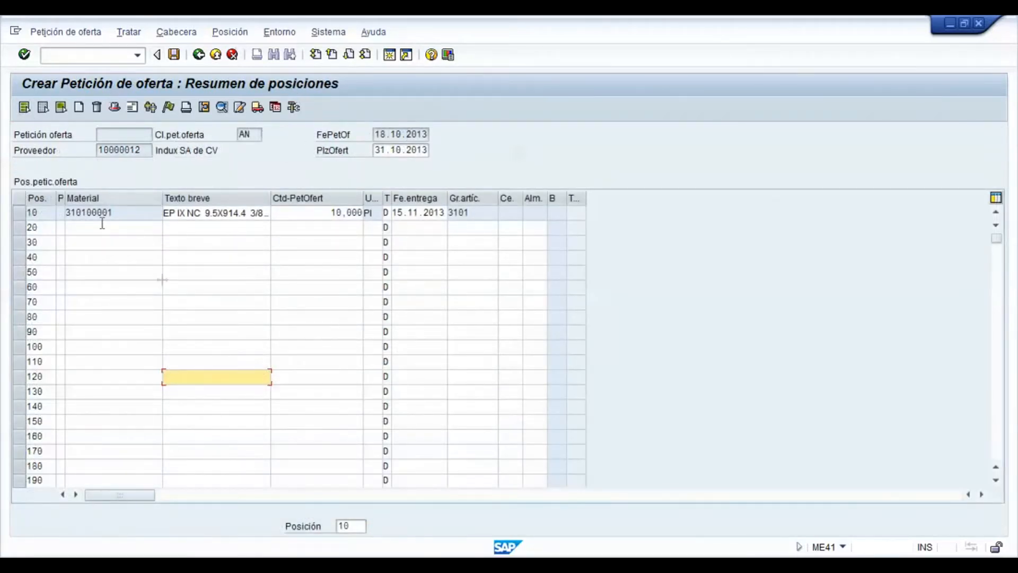
pyautogui.click(179, 54)
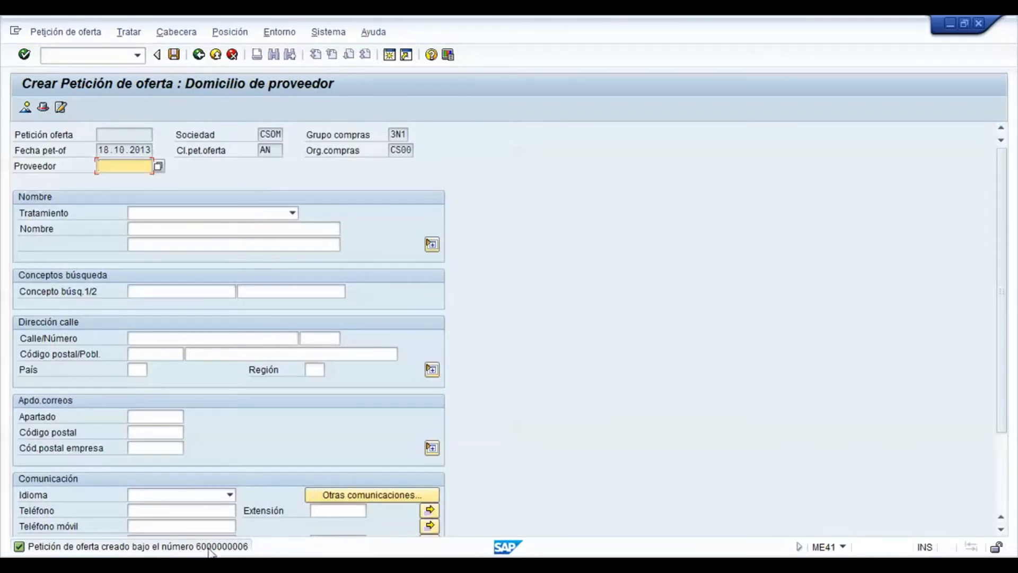
pyautogui.click(216, 55)
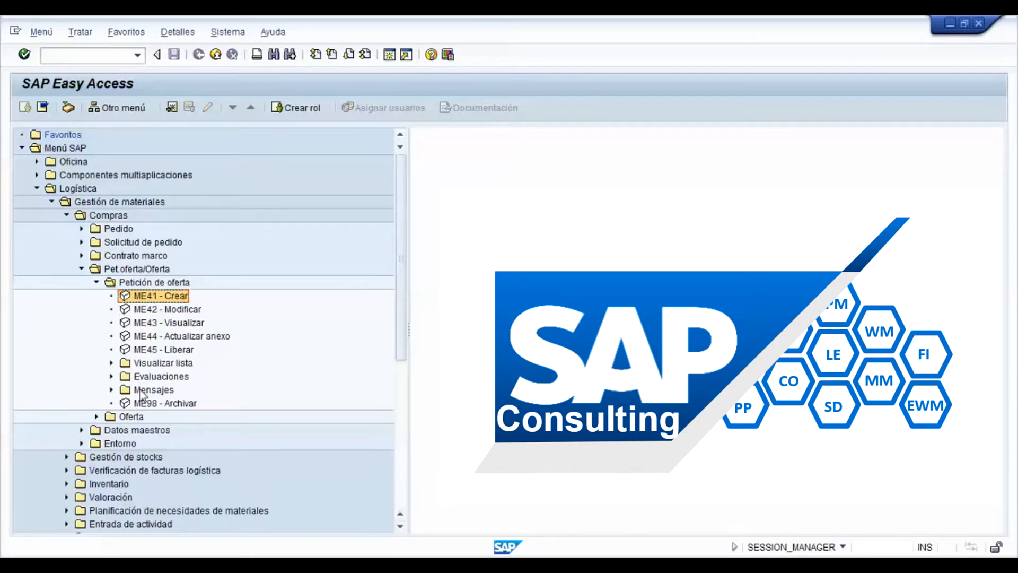
# Step: Open the newly created request for quotation for editing with transaction ME42
pyautogui.click(121, 53)
pyautogui.write('me42')
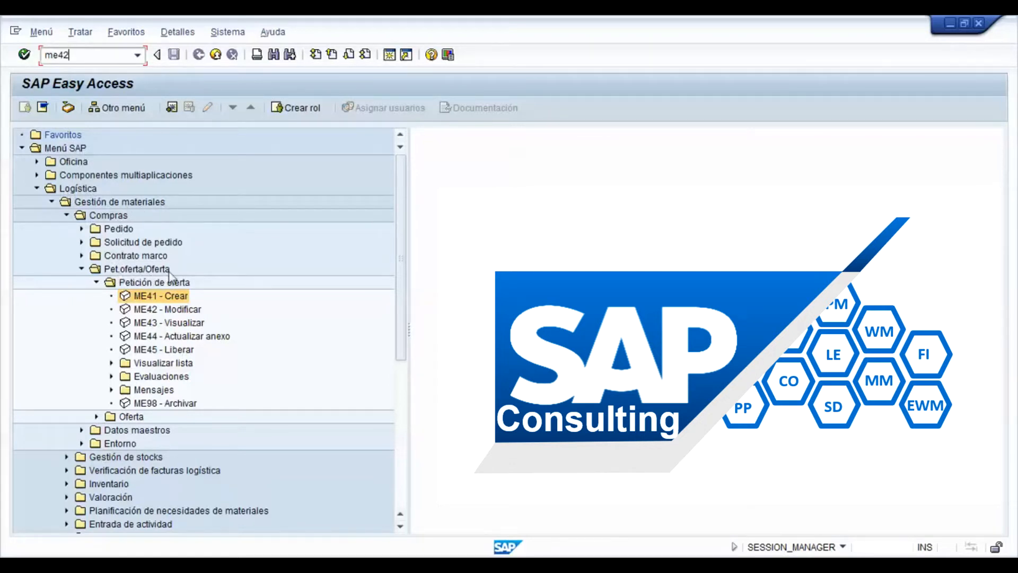
pyautogui.click(193, 312)
pyautogui.doubleClick(193, 312)
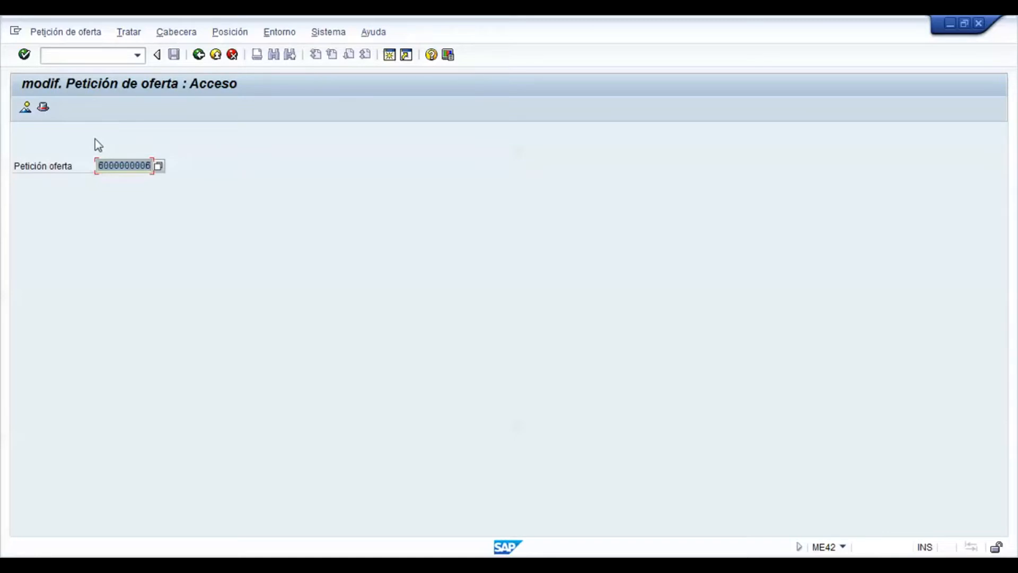
pyautogui.press('Return')
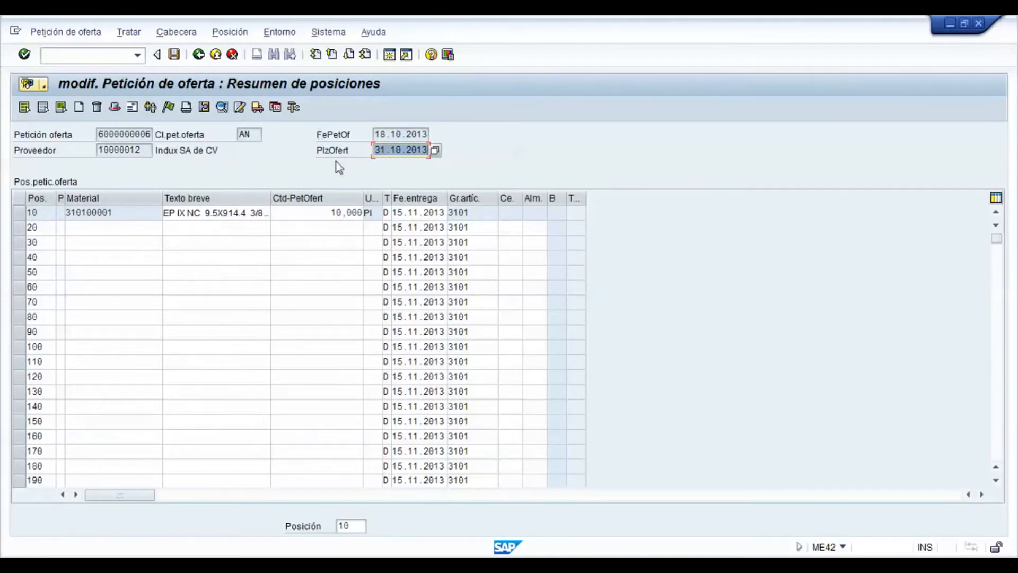
# Step: Reduce item 10's requested quantity to 1,000 and save the request for quotation
pyautogui.click(339, 212)
pyautogui.press('Delete')
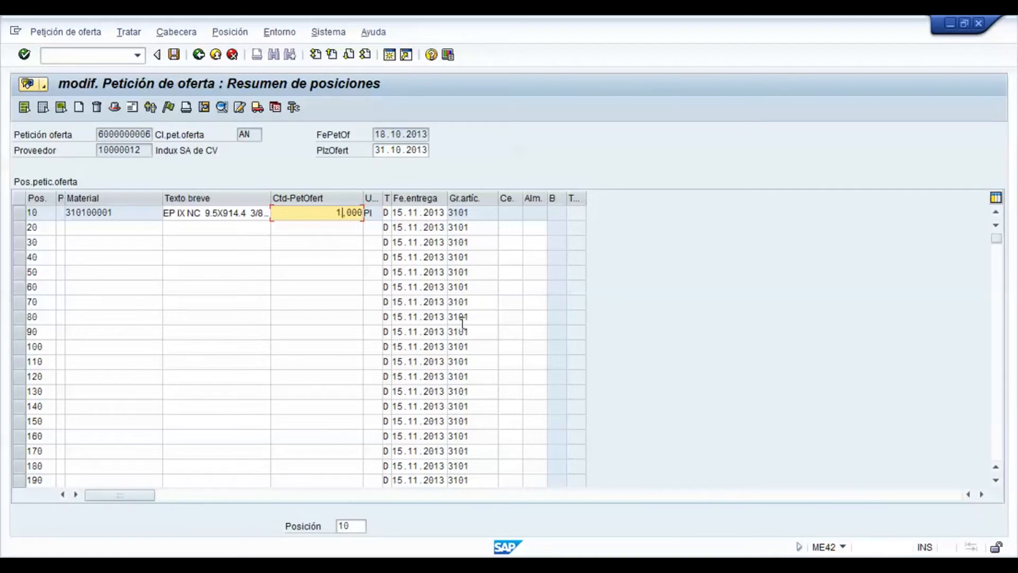
pyautogui.click(174, 54)
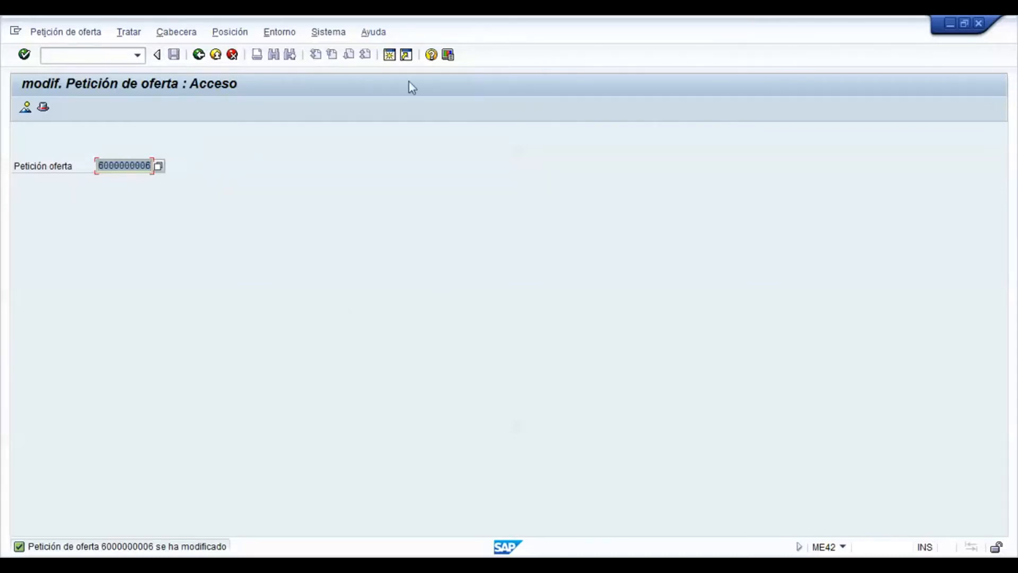
# Step: Open the modified request for quotation in display mode to check item 10's quantity
pyautogui.click(70, 34)
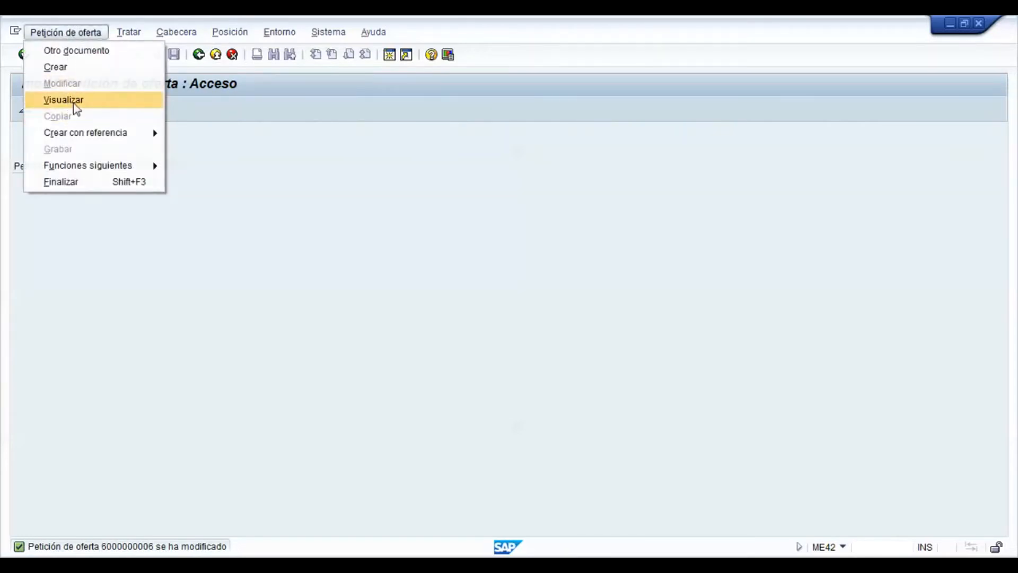
pyautogui.click(76, 108)
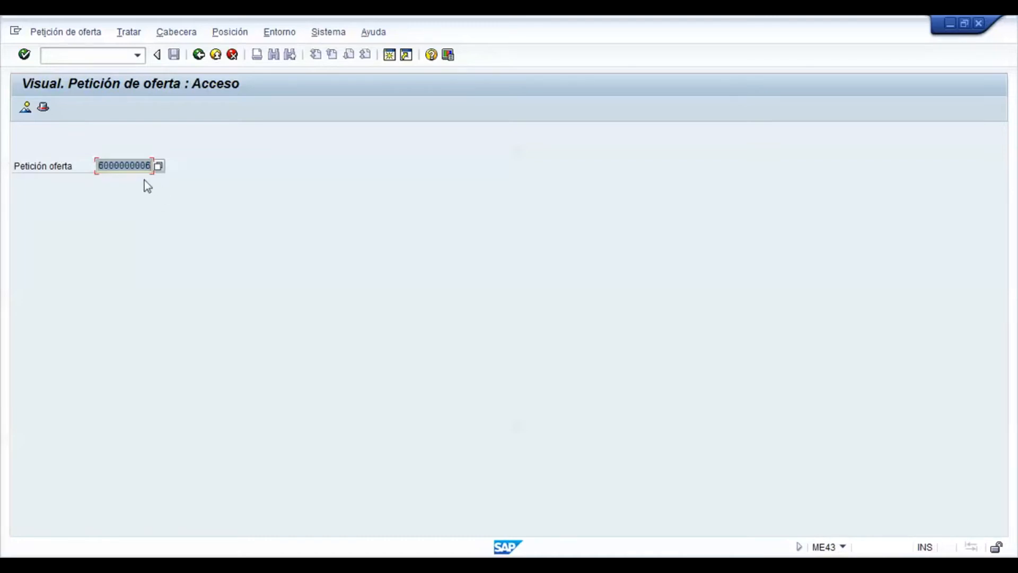
pyautogui.press('Return')
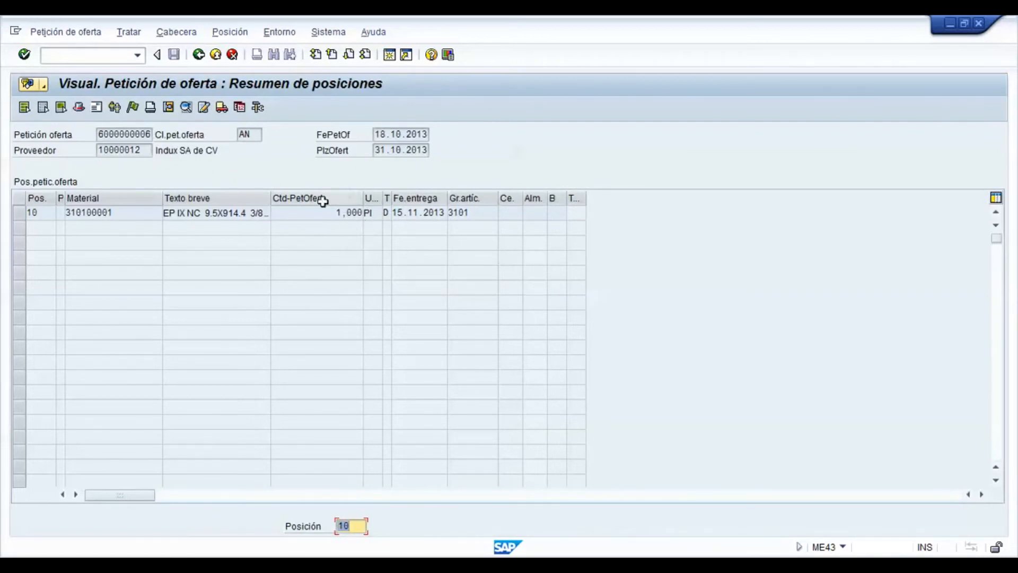
# Step: Return to SAP Easy Access and expand the Visualizar lista folder under Petición de oferta
pyautogui.click(199, 55)
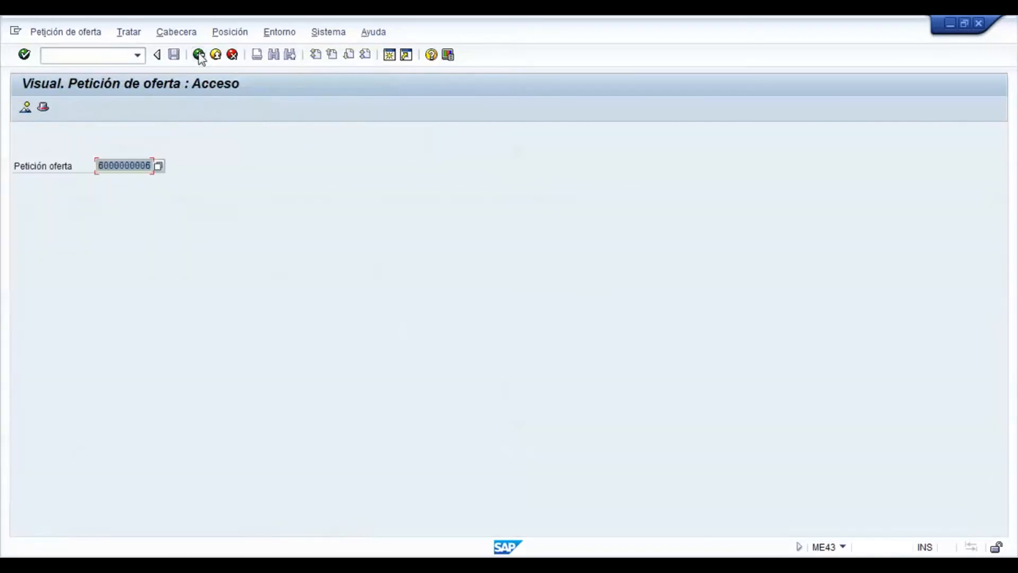
pyautogui.click(199, 55)
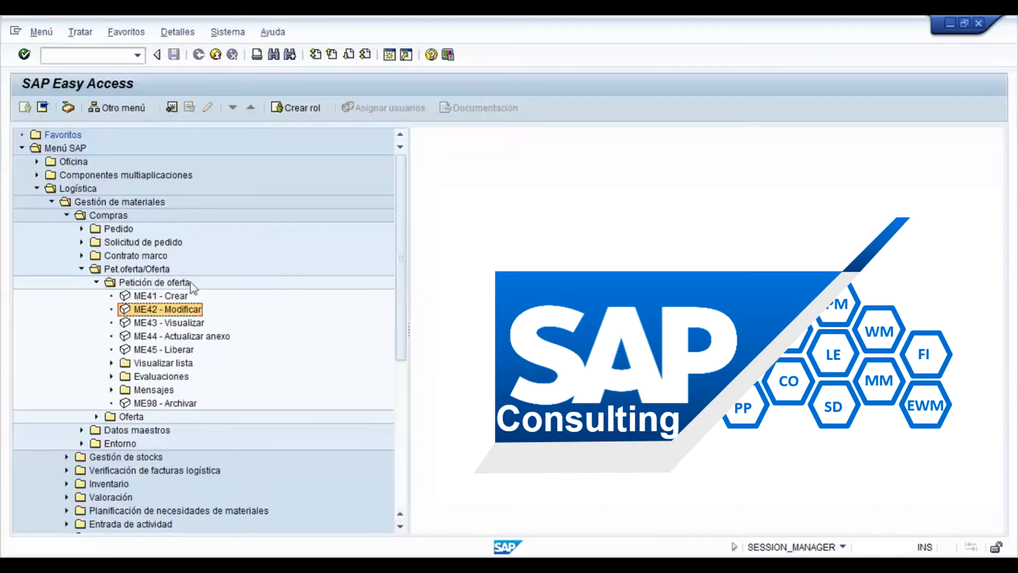
pyautogui.click(111, 363)
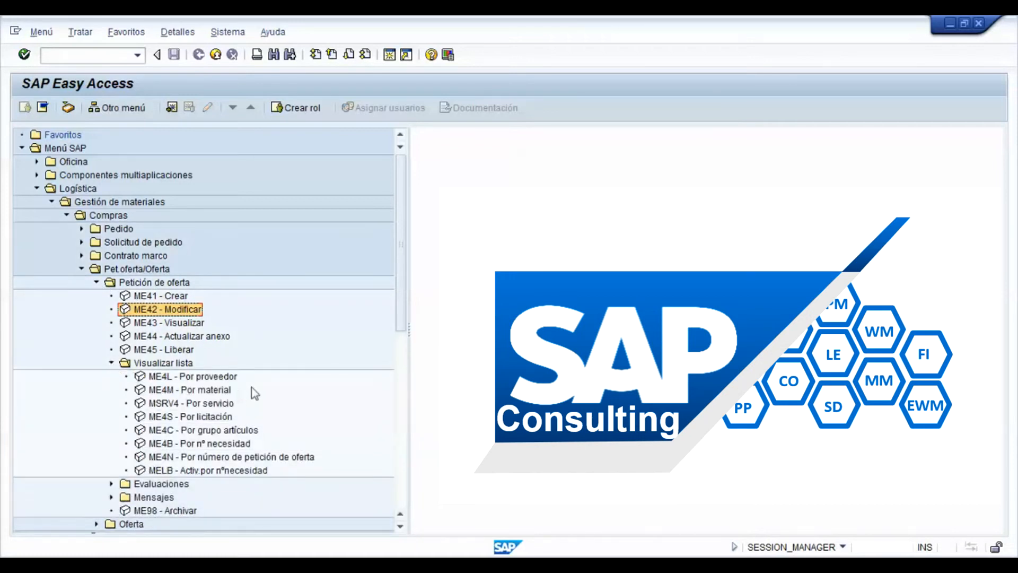
# Step: Run the ME4L list by vendor with the purchasing group filter cleared, review the requests for quotation, and return to SAP Easy Access
pyautogui.doubleClick(220, 376)
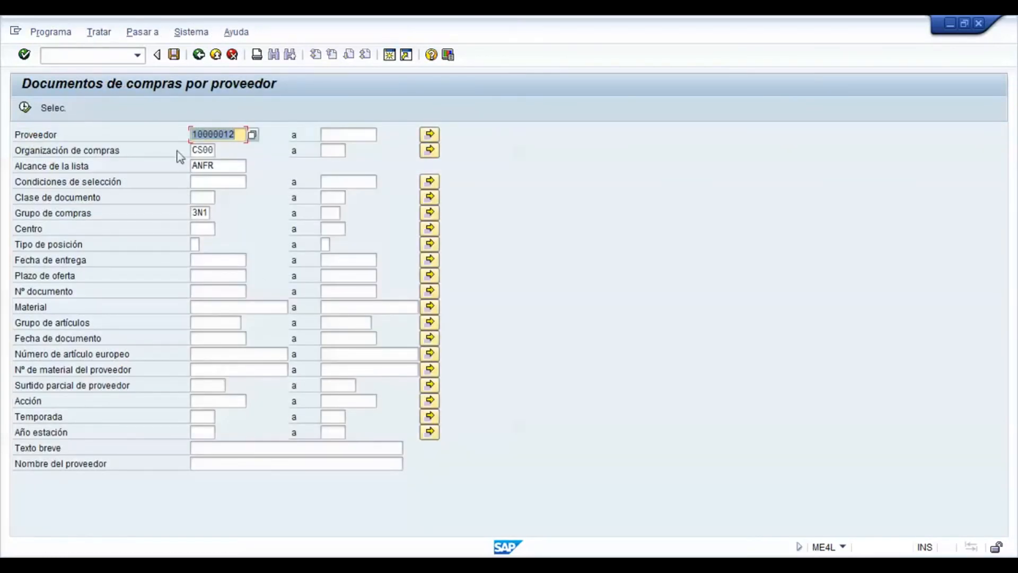
pyautogui.doubleClick(195, 212)
pyautogui.press('Delete')
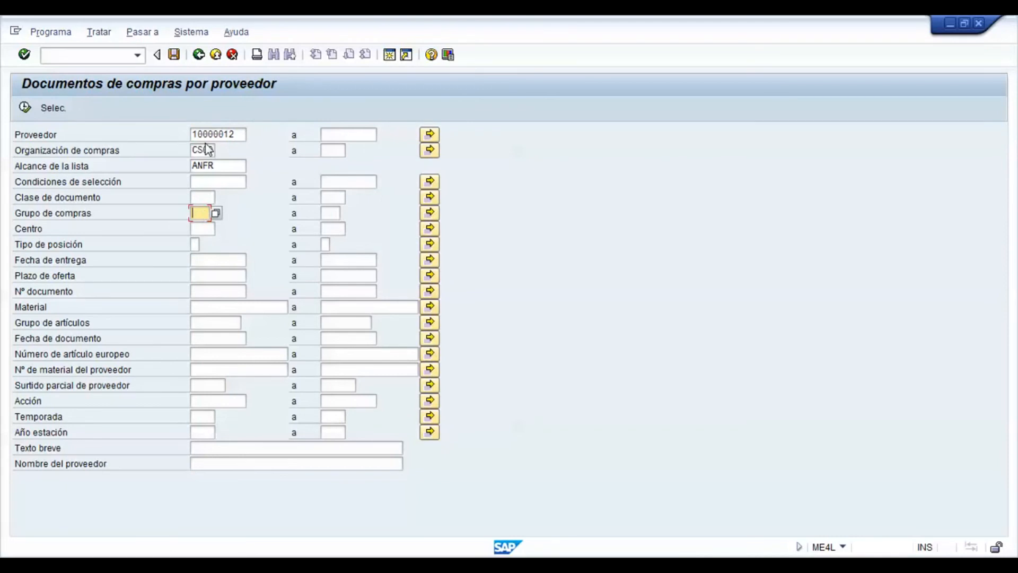
pyautogui.click(24, 109)
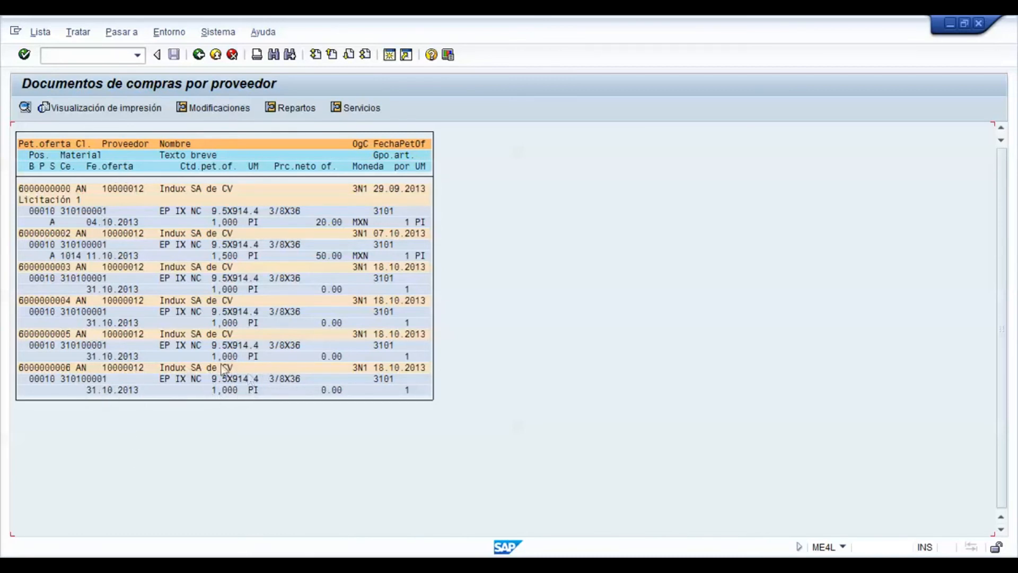
pyautogui.click(199, 55)
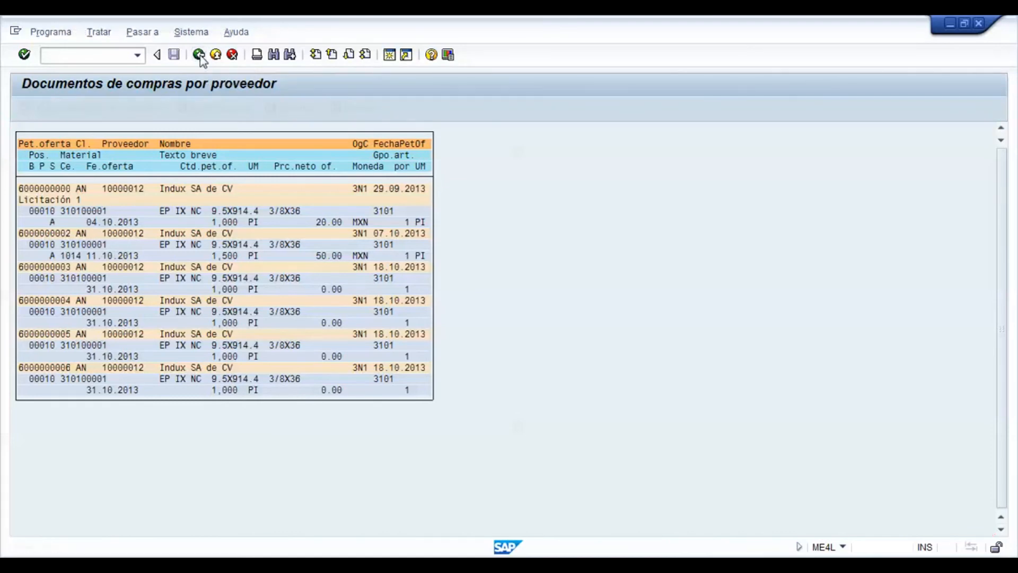
pyautogui.click(199, 55)
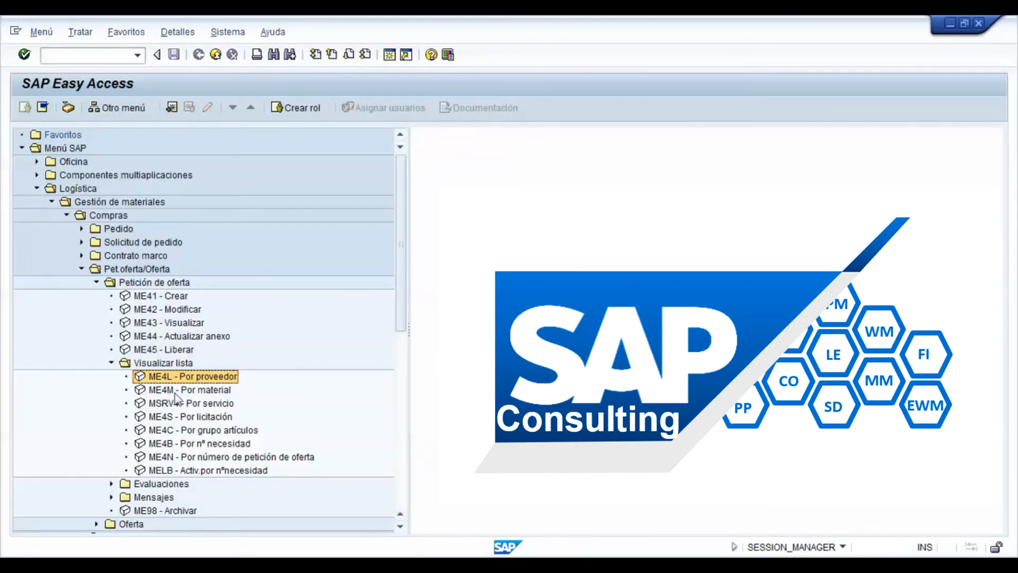
# Step: Run the ME4M list of requests for quotation for material 310100001, review it, and return to SAP Easy Access
pyautogui.doubleClick(198, 391)
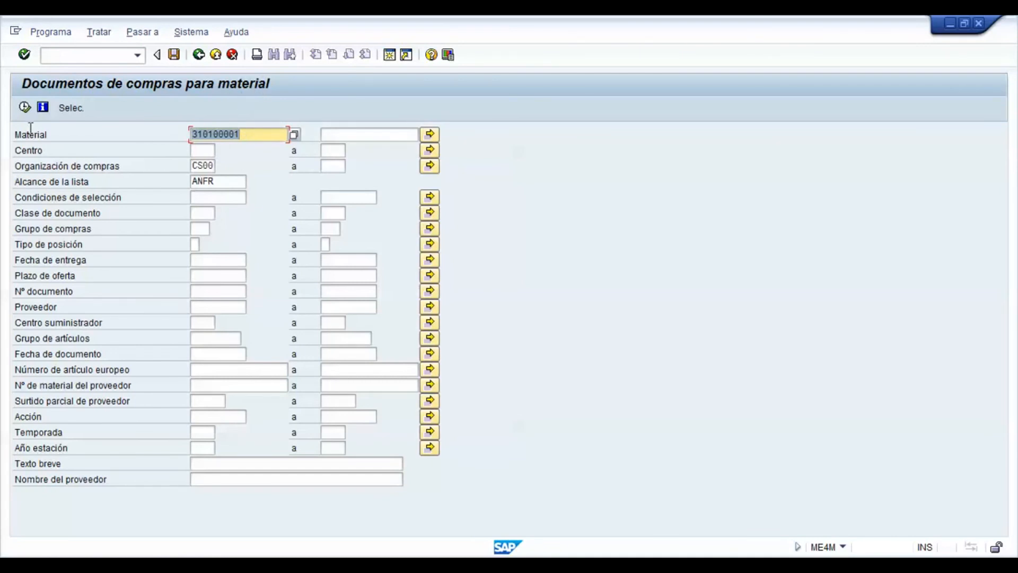
pyautogui.click(25, 108)
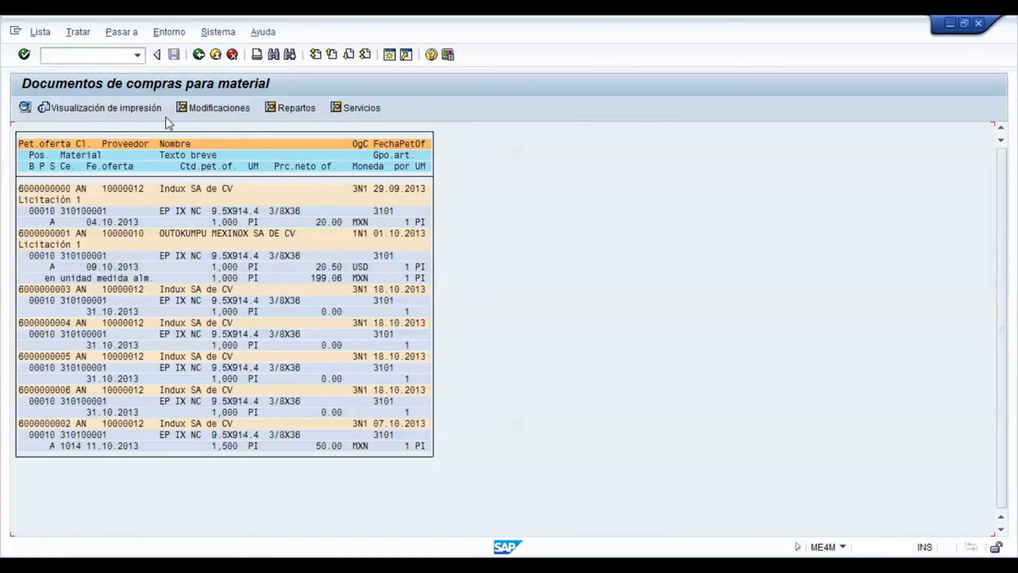
pyautogui.click(200, 56)
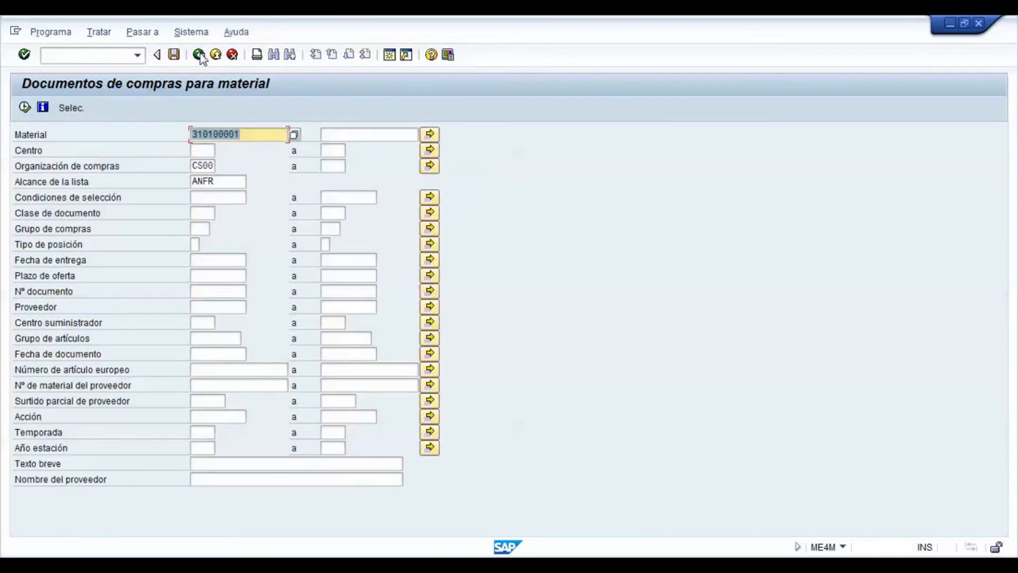
pyautogui.click(199, 56)
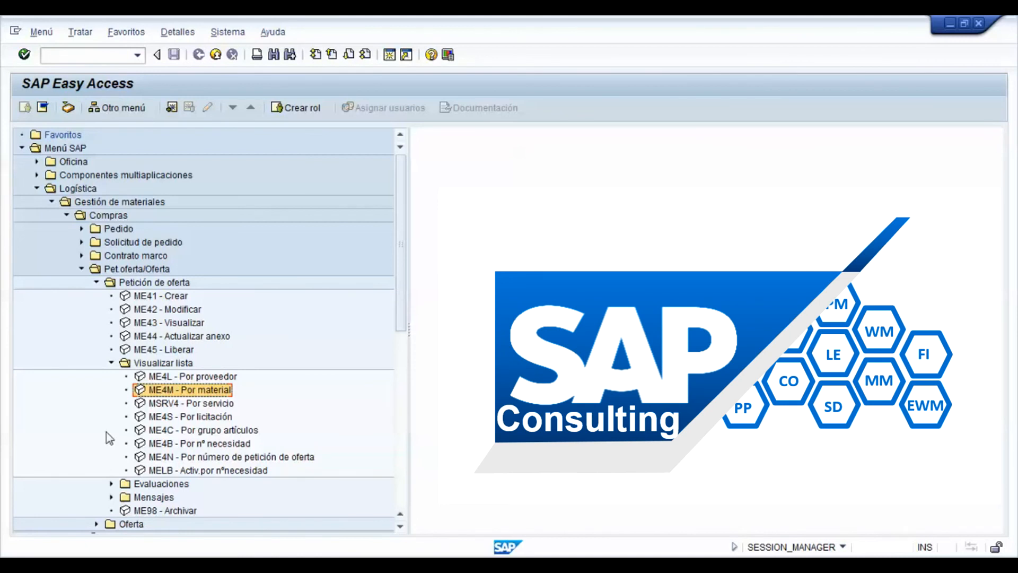
# Step: Run the ME4S list of requests for quotation by collective number for purchasing organization CS00 and list scope ANFR
pyautogui.doubleClick(192, 418)
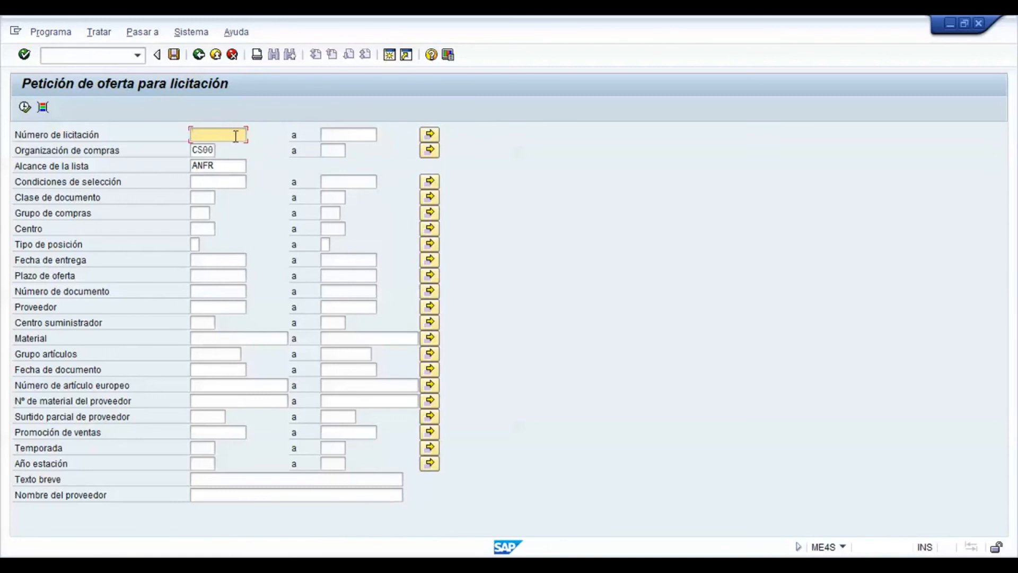
pyautogui.click(25, 108)
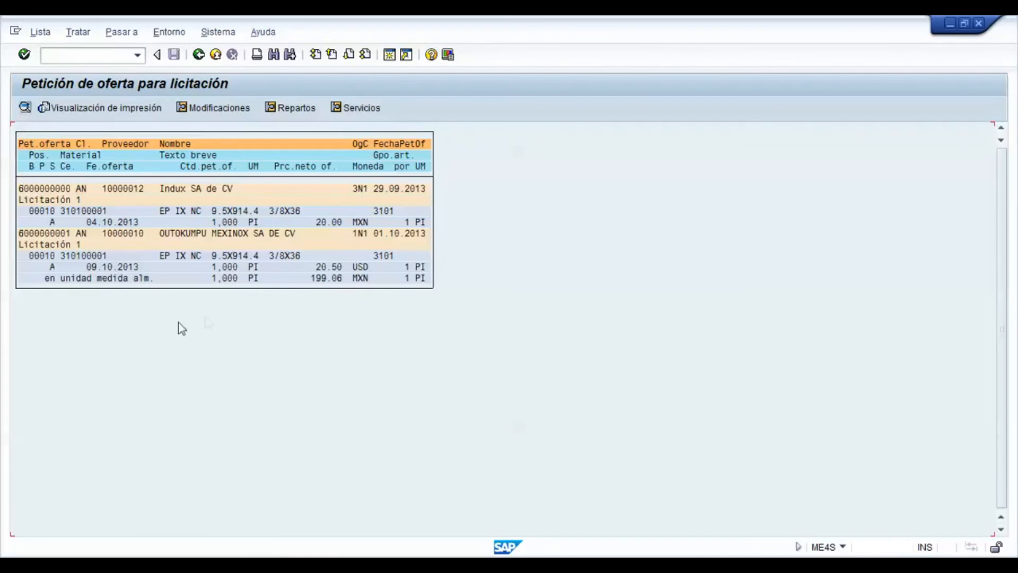